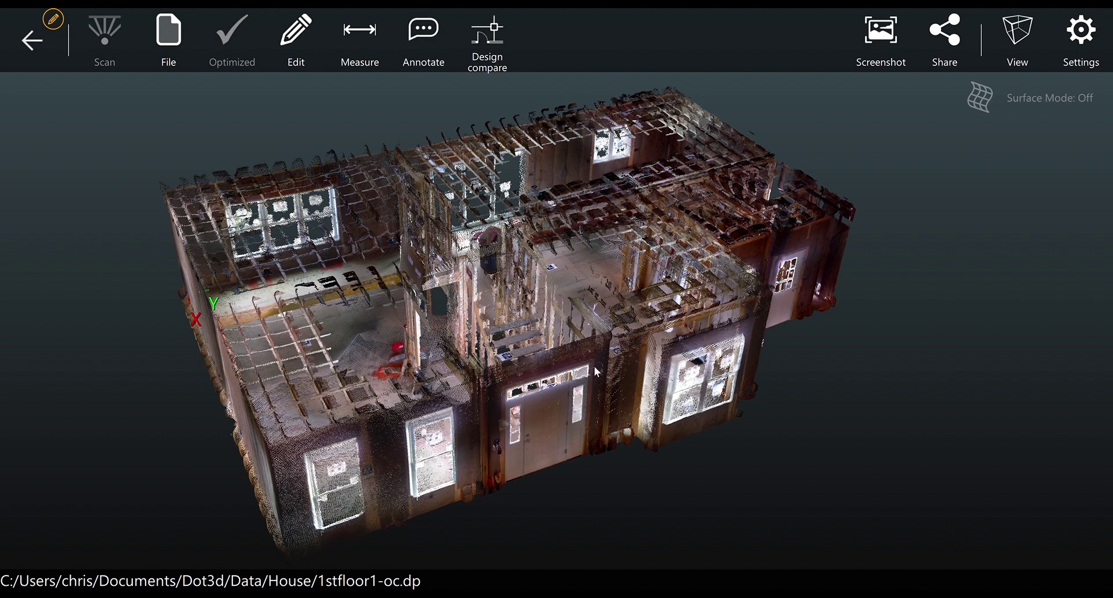
- Check Dot3D's version and licence information in the settings, then close the settings
{"action": "left_click", "coordinate": [1077, 40]}
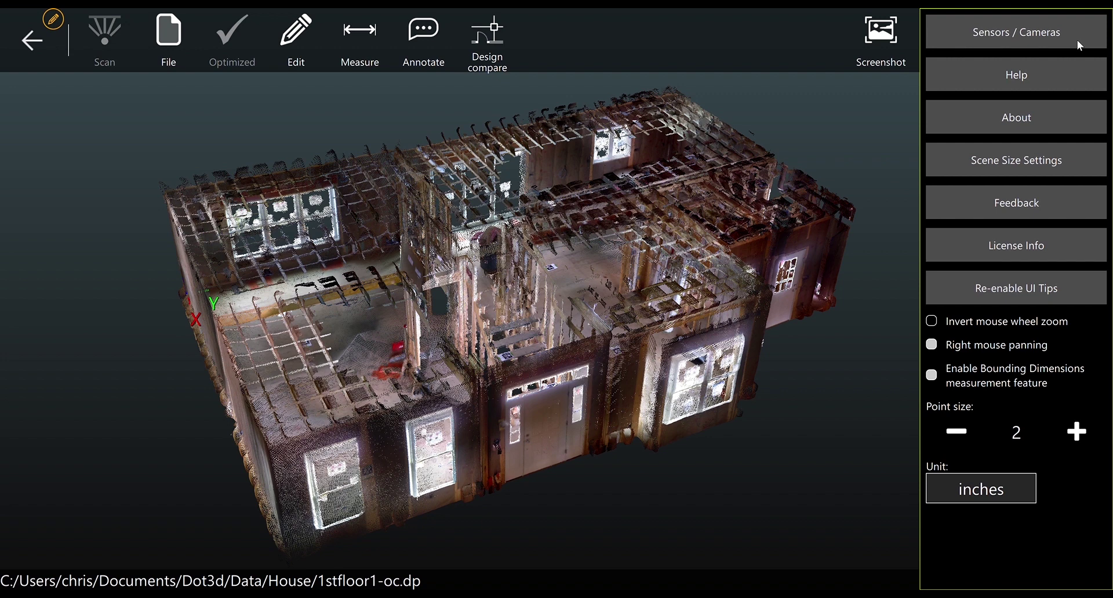
{"action": "left_click", "coordinate": [1053, 114]}
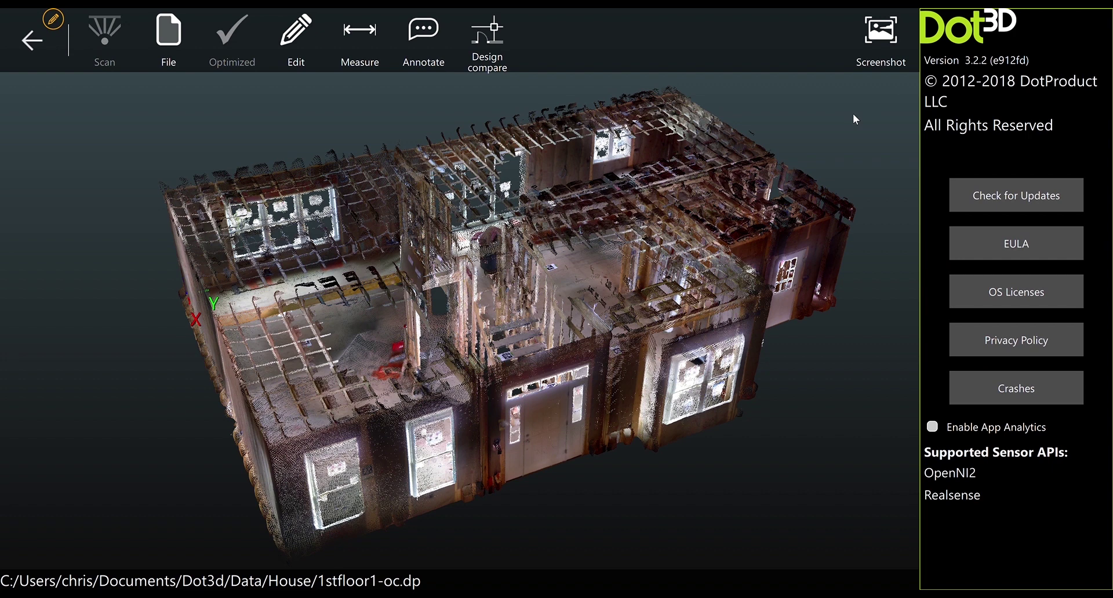
{"action": "key", "text": "Escape"}
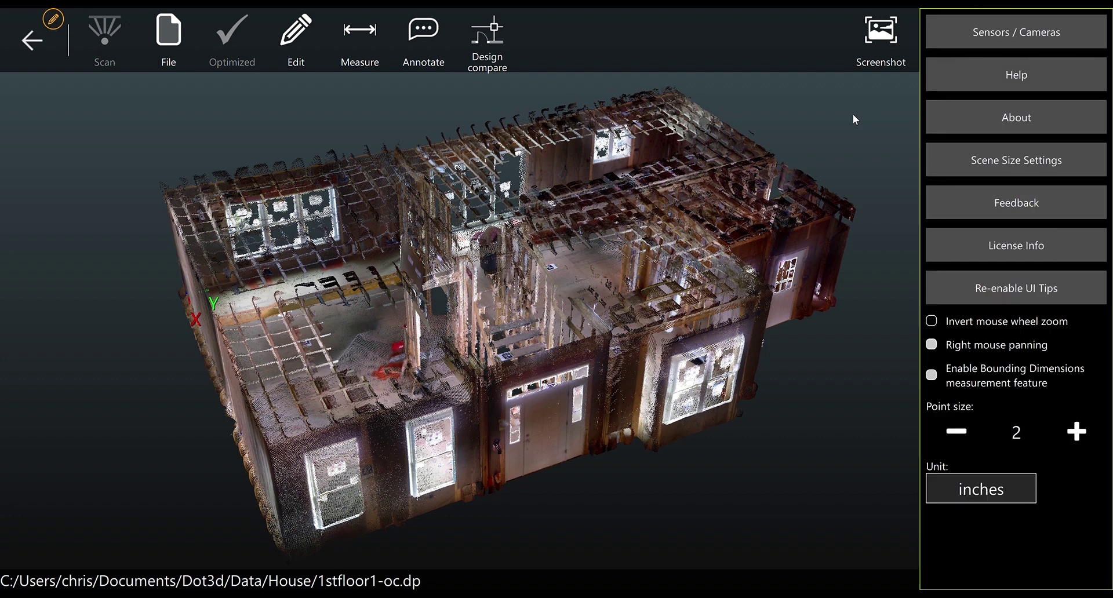
{"action": "key", "text": "Escape"}
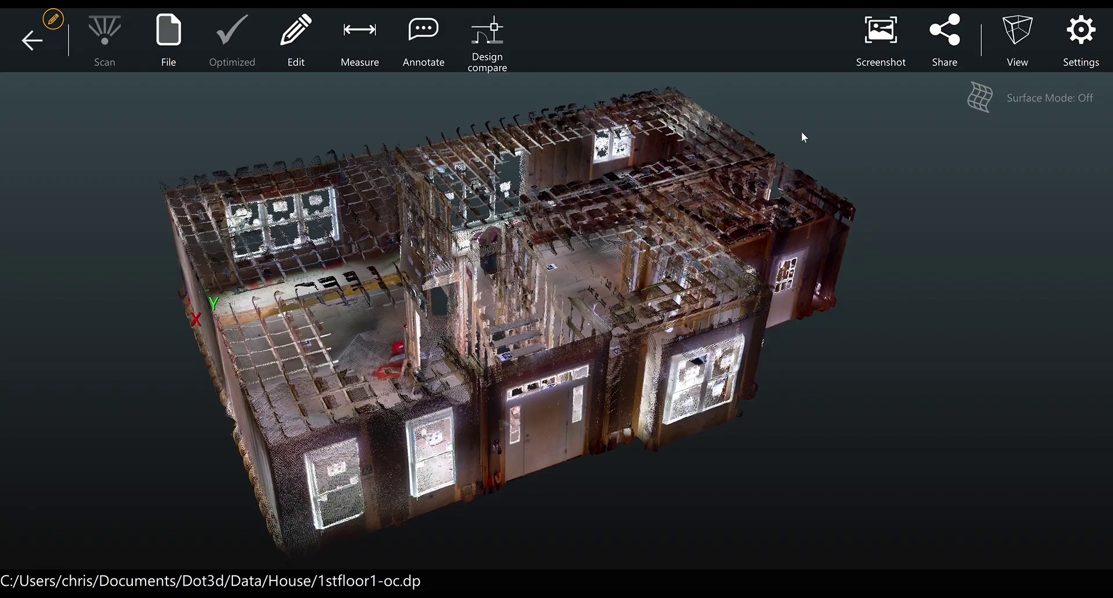
- Orbit the first-floor scan to a top-down floor-plan view and back to perspective
{"action": "left_click_drag", "start_coordinate": [801, 131], "coordinate": [945, 382]}
{"action": "left_click_drag", "start_coordinate": [466, 305], "coordinate": [544, 416]}
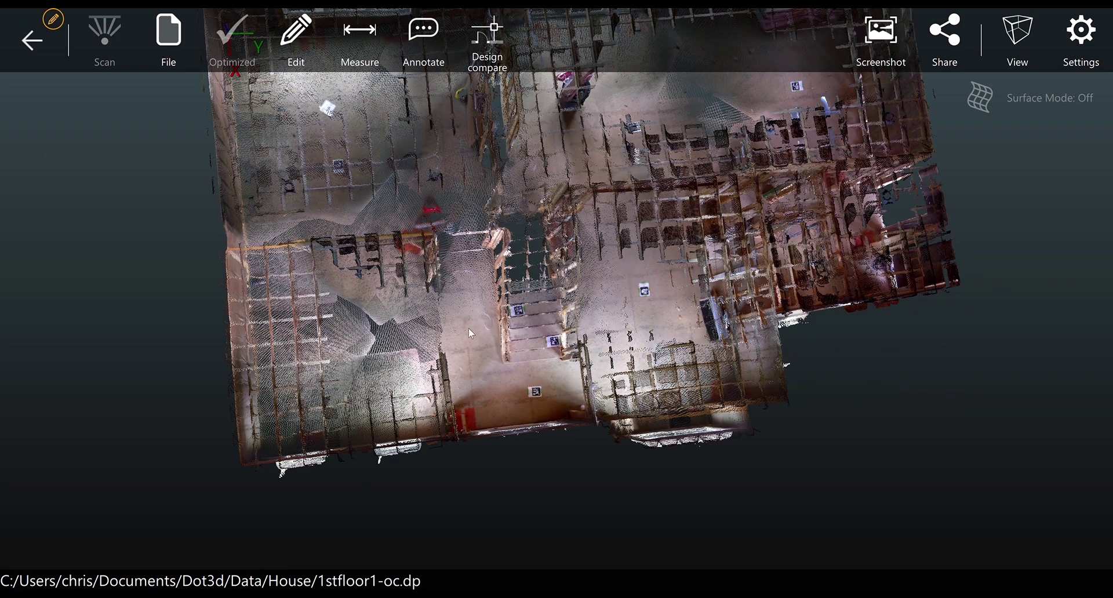
{"action": "left_click_drag", "start_coordinate": [437, 265], "coordinate": [342, 242]}
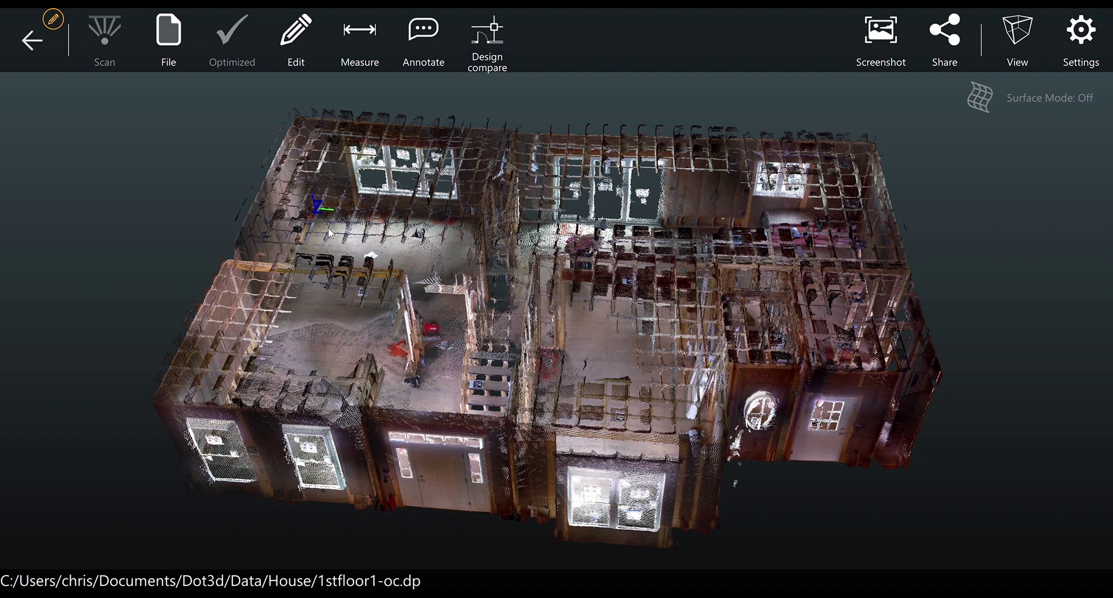
- Export the 11 detected AprilTags, reaching the save dialog for 1stfloor1-oc_tags_pos.txt
{"action": "left_click", "coordinate": [168, 43]}
{"action": "left_click", "coordinate": [423, 70]}
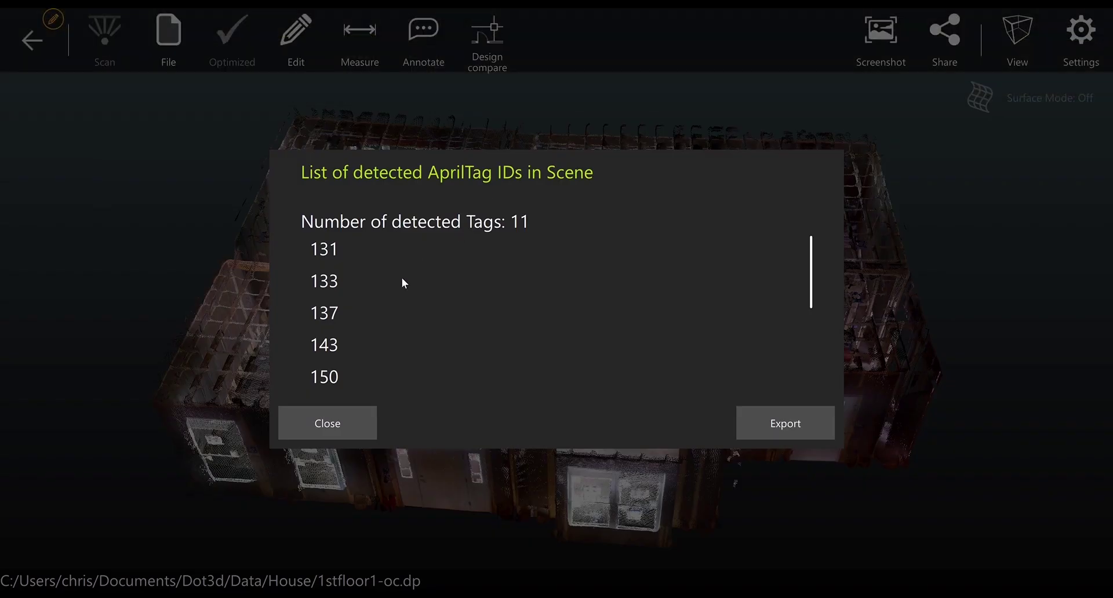
{"action": "left_click", "coordinate": [787, 427]}
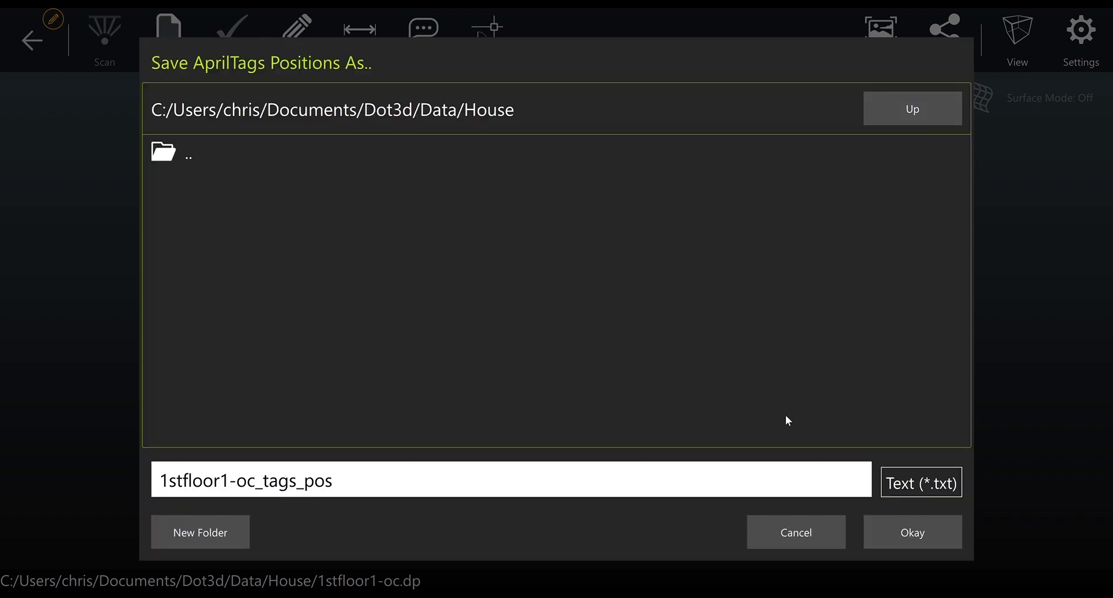
- Save 1stfloor1-oc_tags_pos and export the tags in Simple Format (ID,X,Y,Z), in inches
{"action": "left_click", "coordinate": [908, 535]}
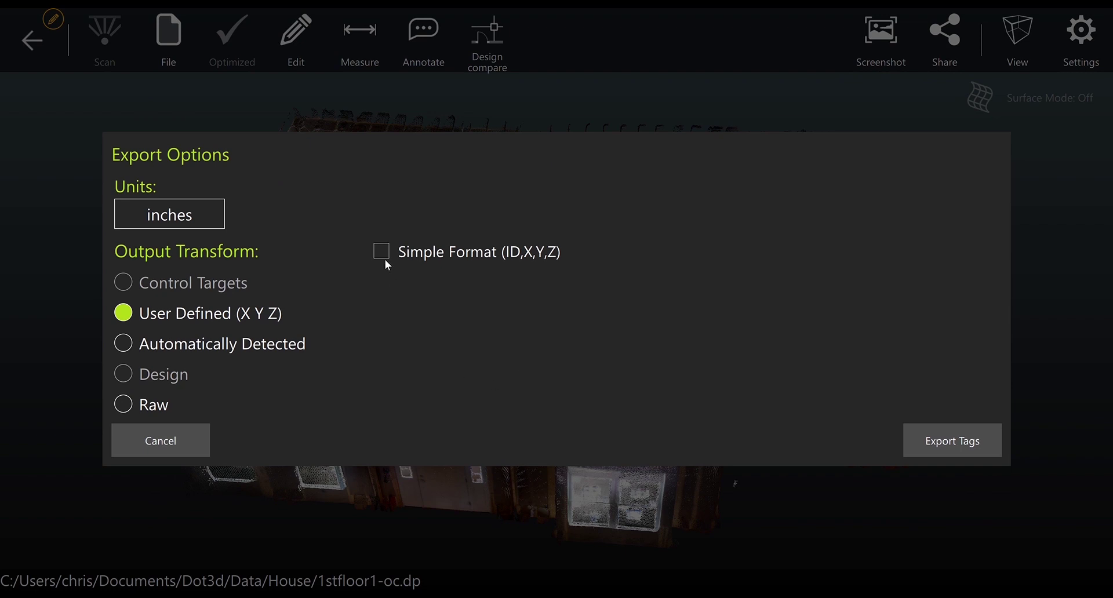
{"action": "left_click", "coordinate": [381, 253]}
{"action": "left_click", "coordinate": [941, 431]}
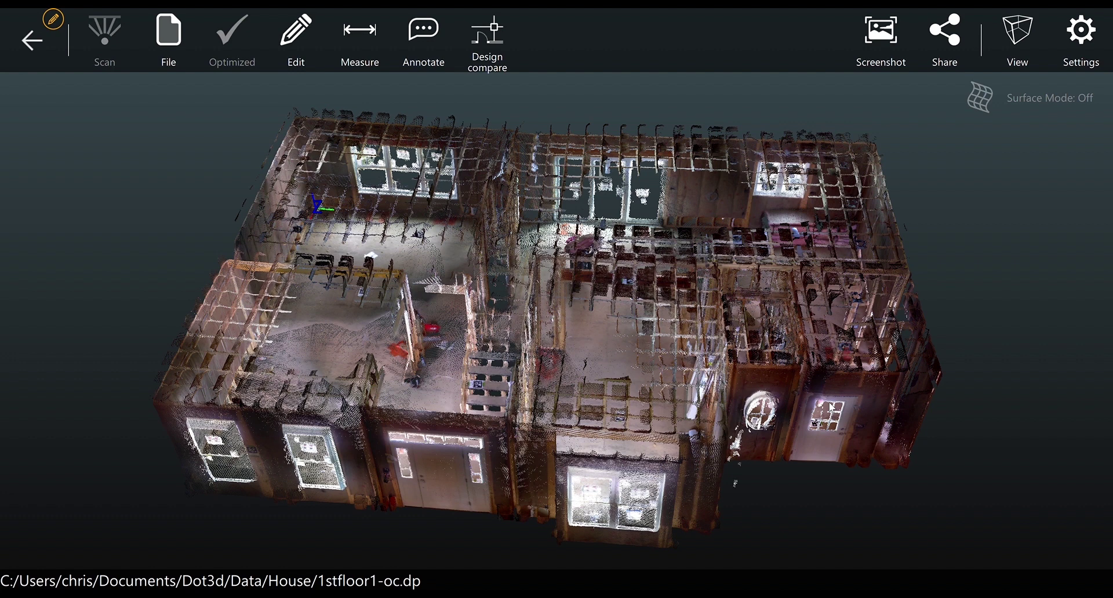
- Open the second-floor scan 2ndfloor-oc.dp from the House folder
{"action": "left_click", "coordinate": [170, 35]}
{"action": "left_click", "coordinate": [101, 58]}
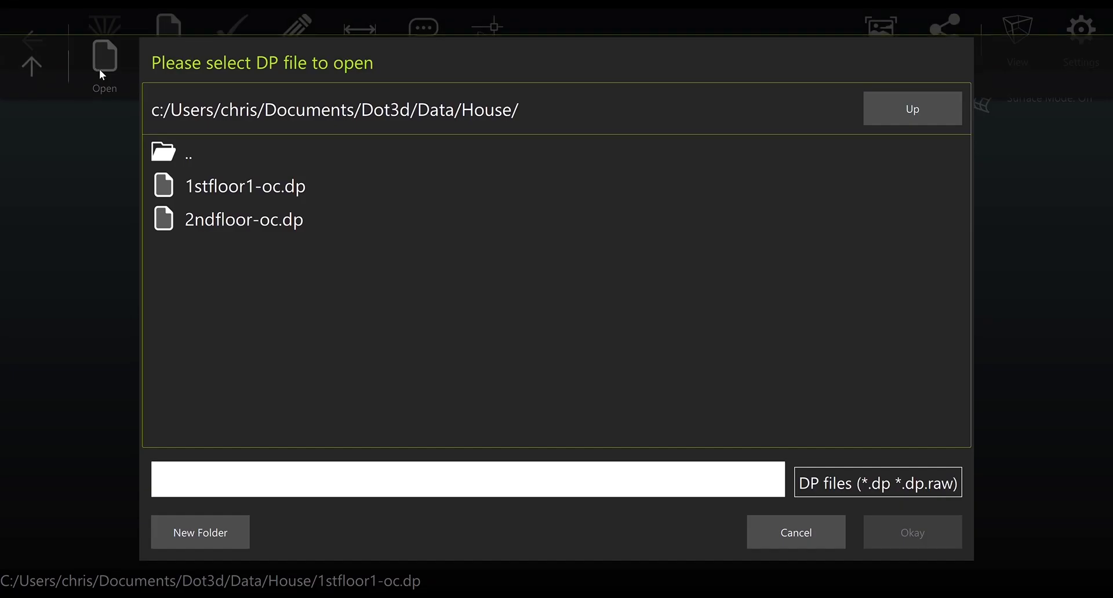
{"action": "left_click", "coordinate": [256, 226]}
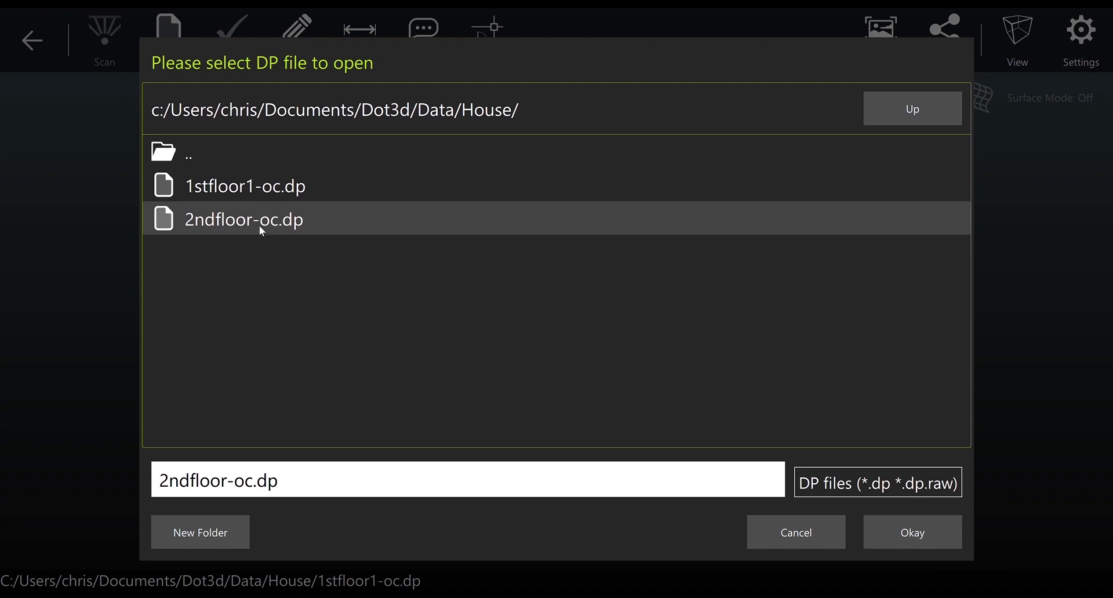
{"action": "left_click", "coordinate": [906, 527]}
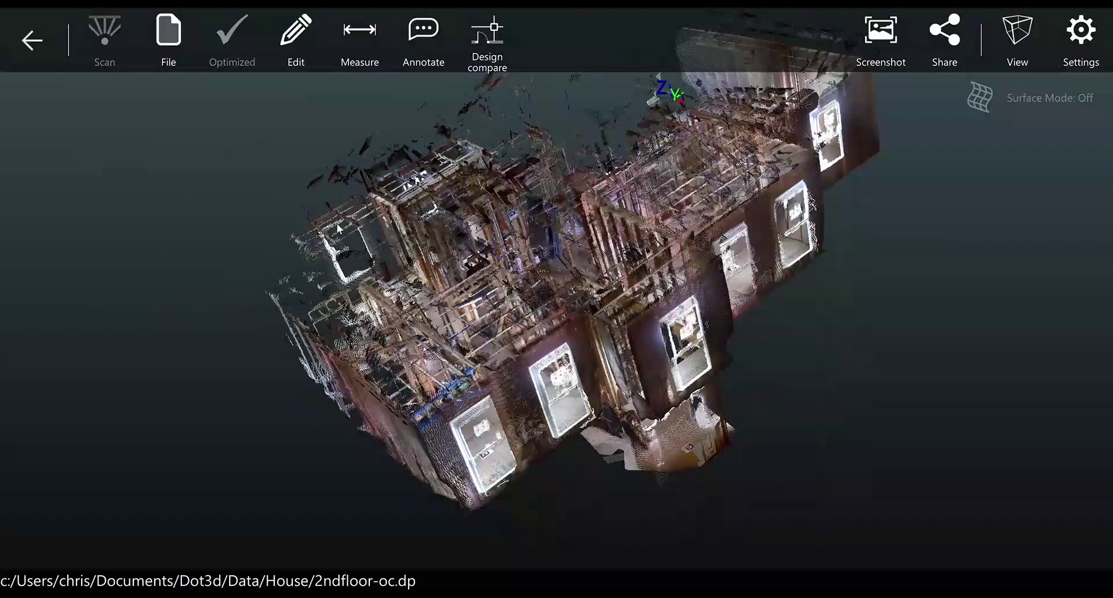
{"action": "left_click_drag", "start_coordinate": [725, 434], "coordinate": [552, 375]}
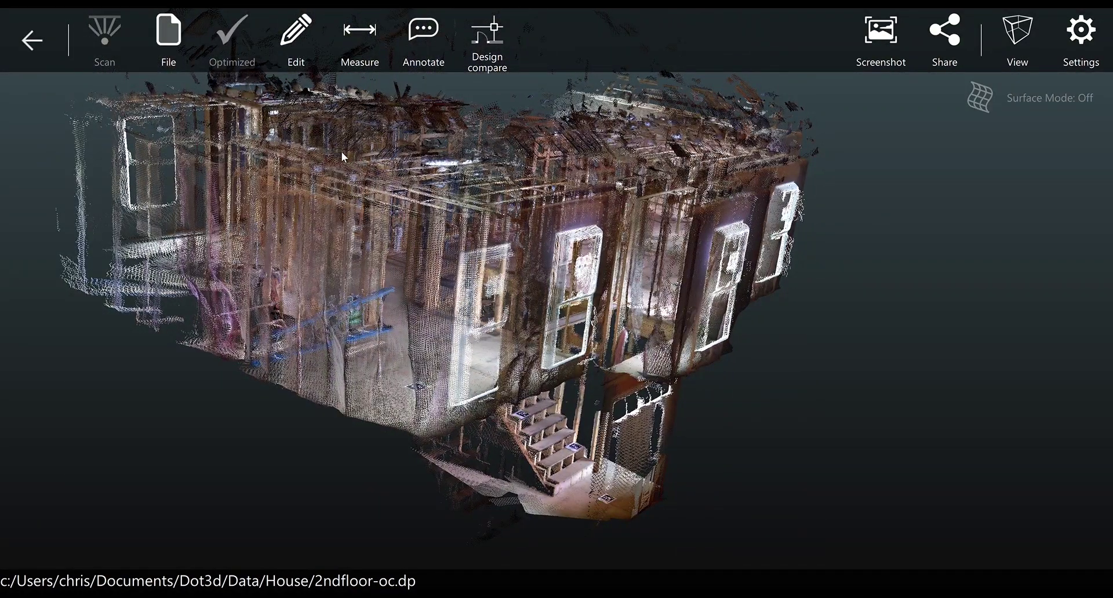
- Run the Targeting Wizard with AprilTag targets to detect tags in the second-floor scan
{"action": "left_click", "coordinate": [293, 40]}
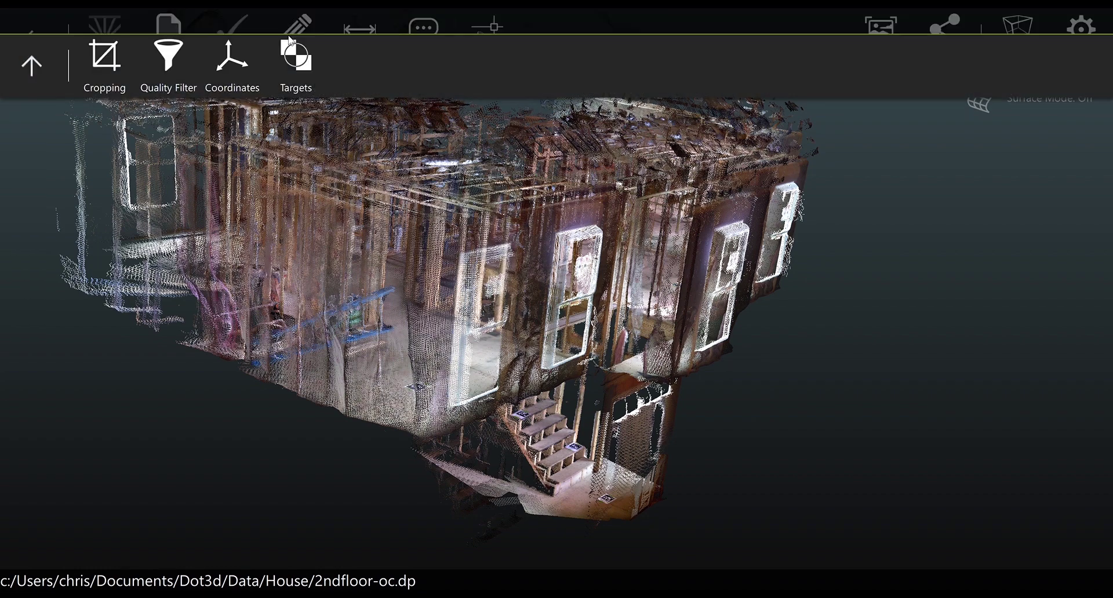
{"action": "left_click", "coordinate": [297, 69]}
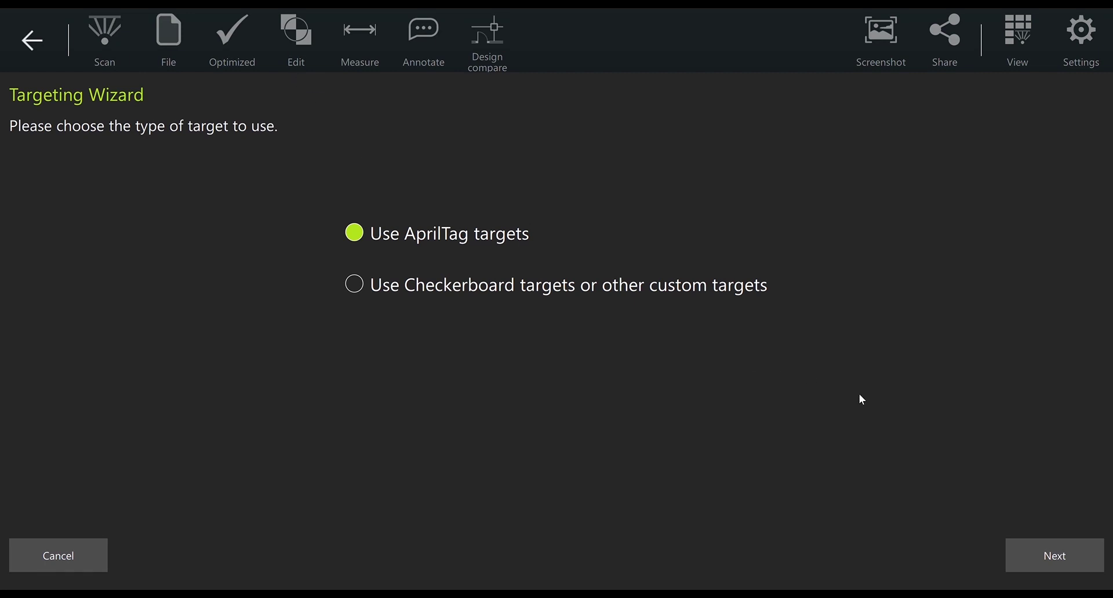
{"action": "left_click", "coordinate": [1054, 554]}
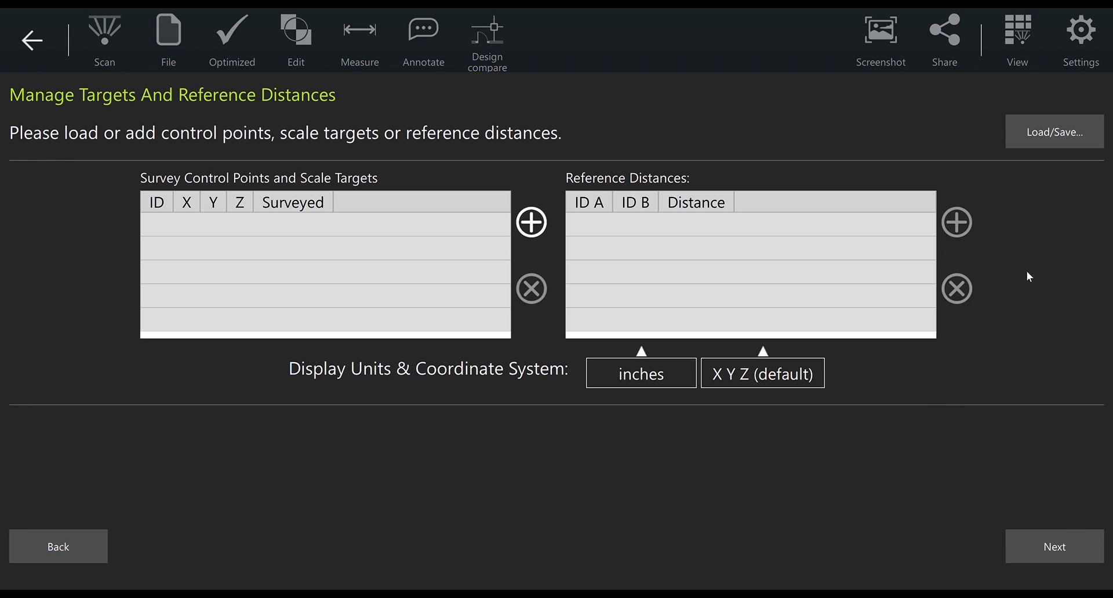
- Load 1stfloor1-oc_tags_pos.txt as survey control points in inches with XYZ coordinates
{"action": "left_click", "coordinate": [1045, 135]}
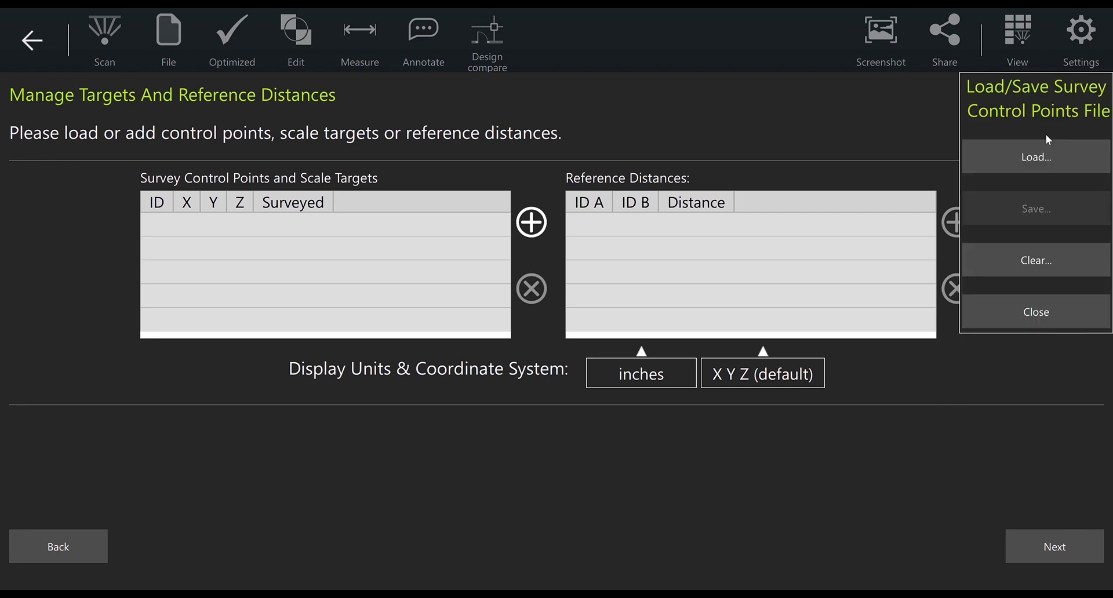
{"action": "left_click", "coordinate": [1036, 157]}
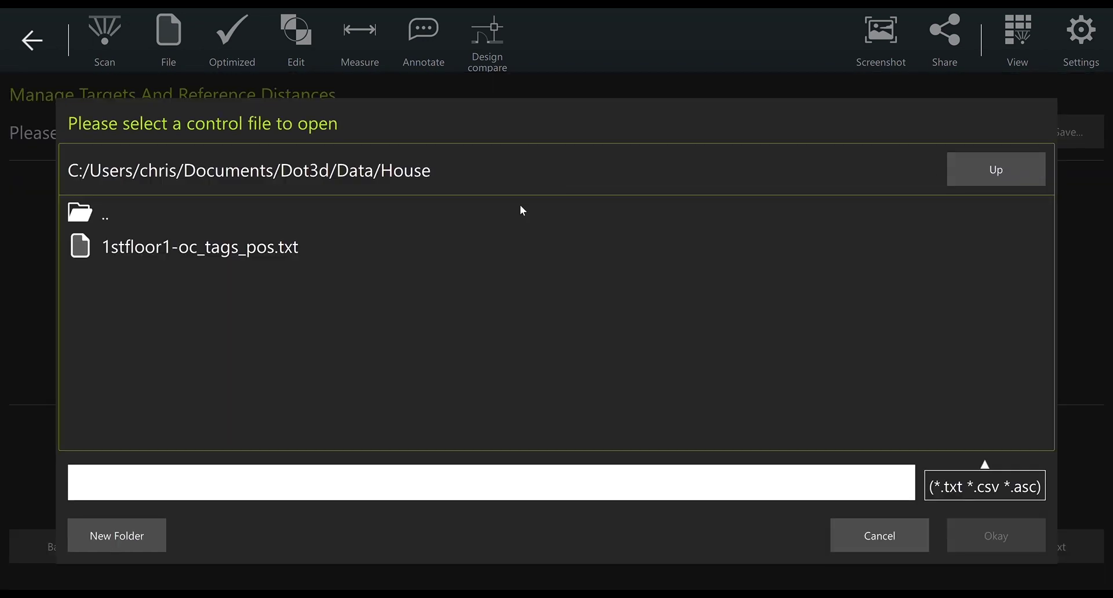
{"action": "left_click", "coordinate": [199, 249]}
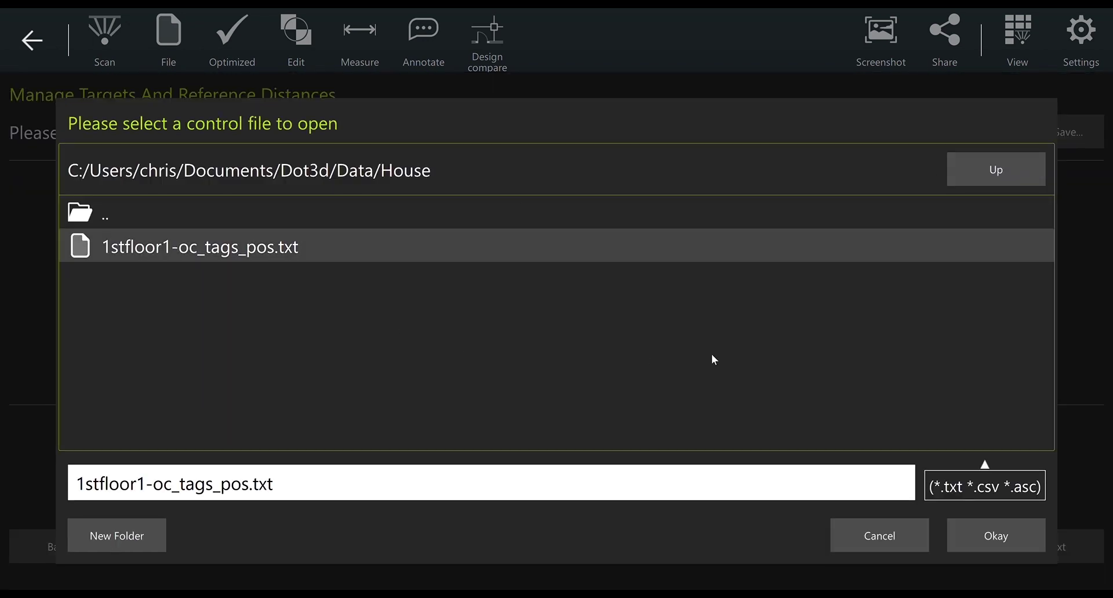
{"action": "left_click", "coordinate": [995, 535]}
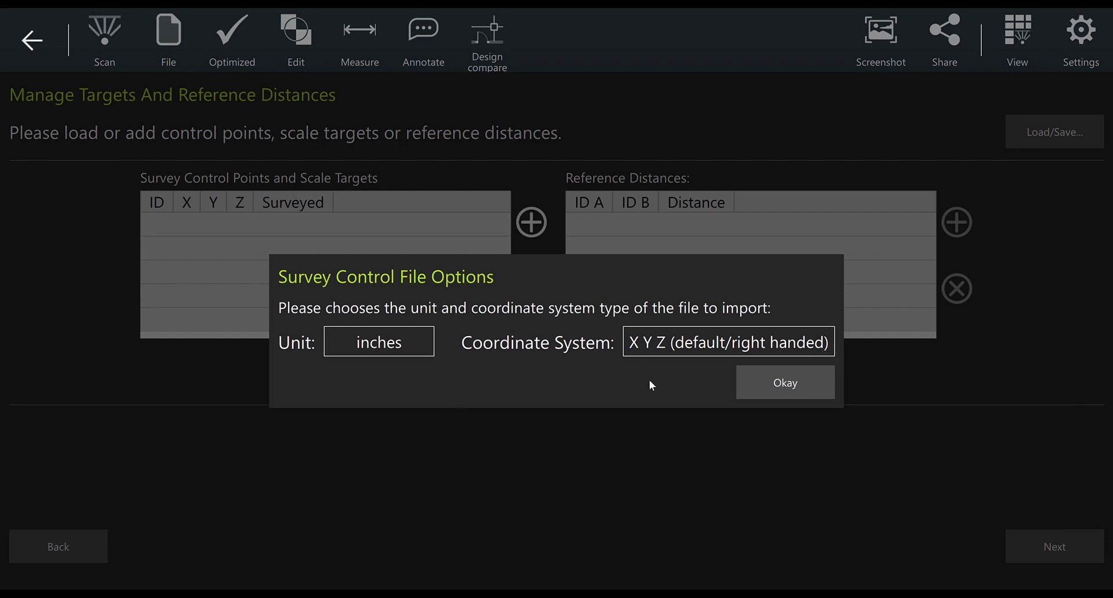
{"action": "left_click", "coordinate": [787, 380]}
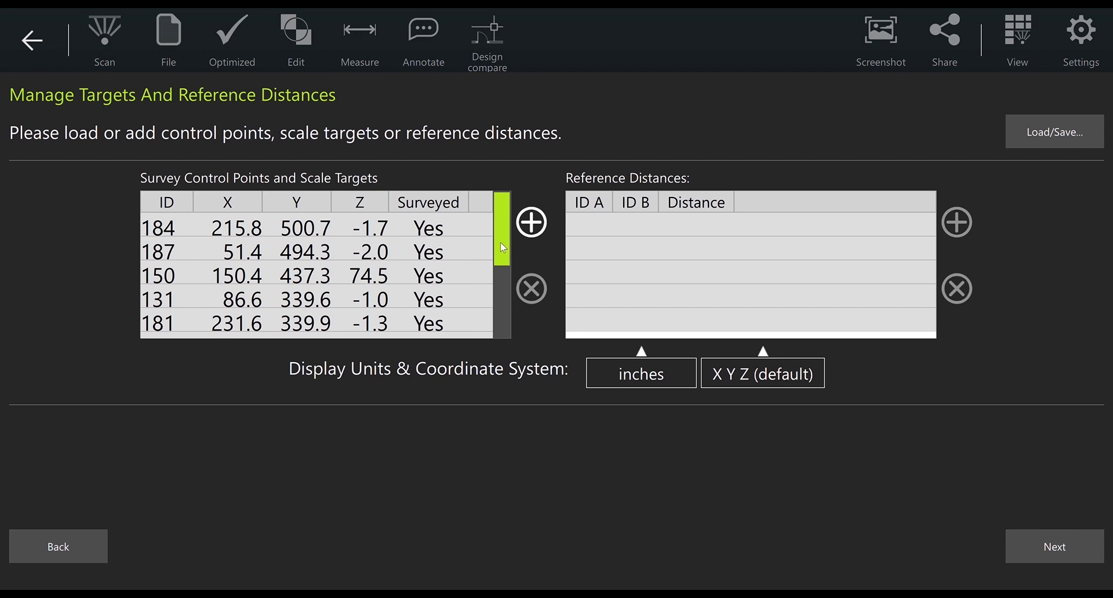
{"action": "left_click_drag", "start_coordinate": [501, 248], "coordinate": [495, 349]}
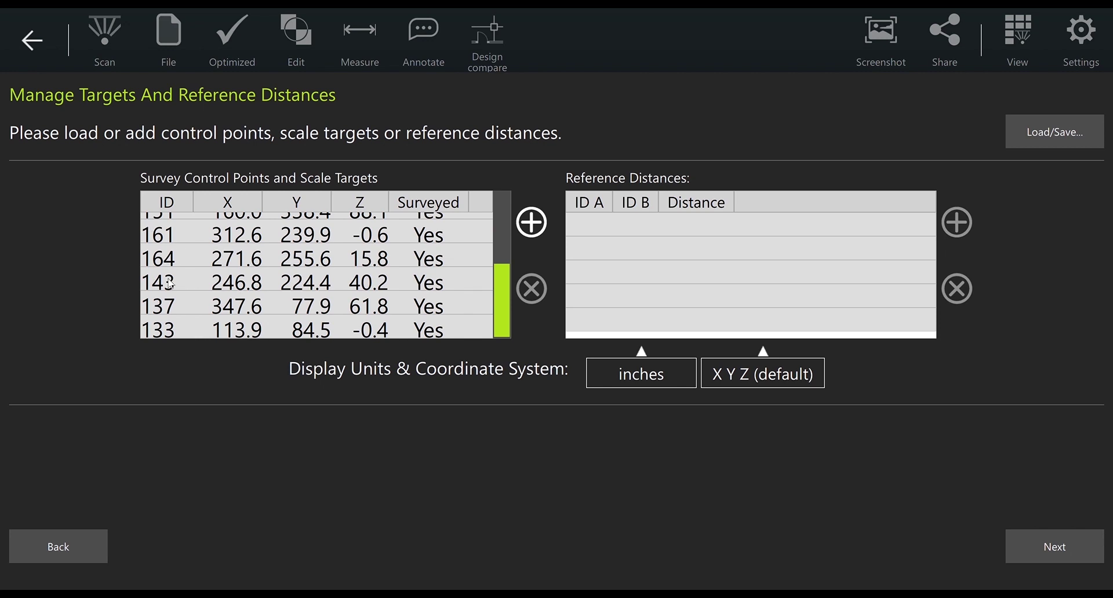
- Fit the targets, associating 3 control targets, and close the Targeting Wizard
{"action": "left_click", "coordinate": [1049, 554]}
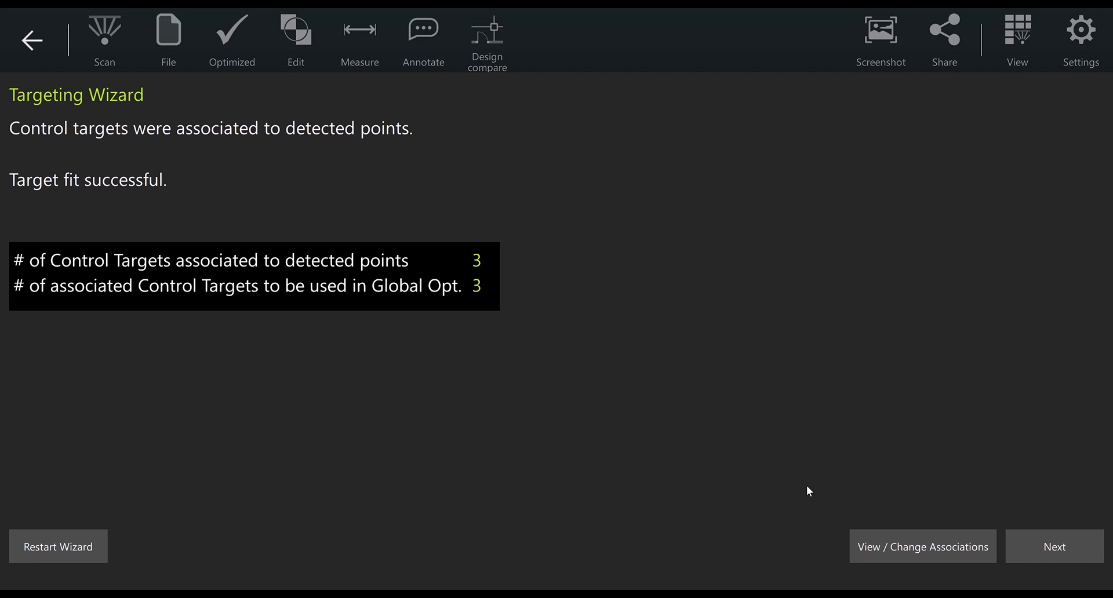
{"action": "left_click", "coordinate": [1043, 546]}
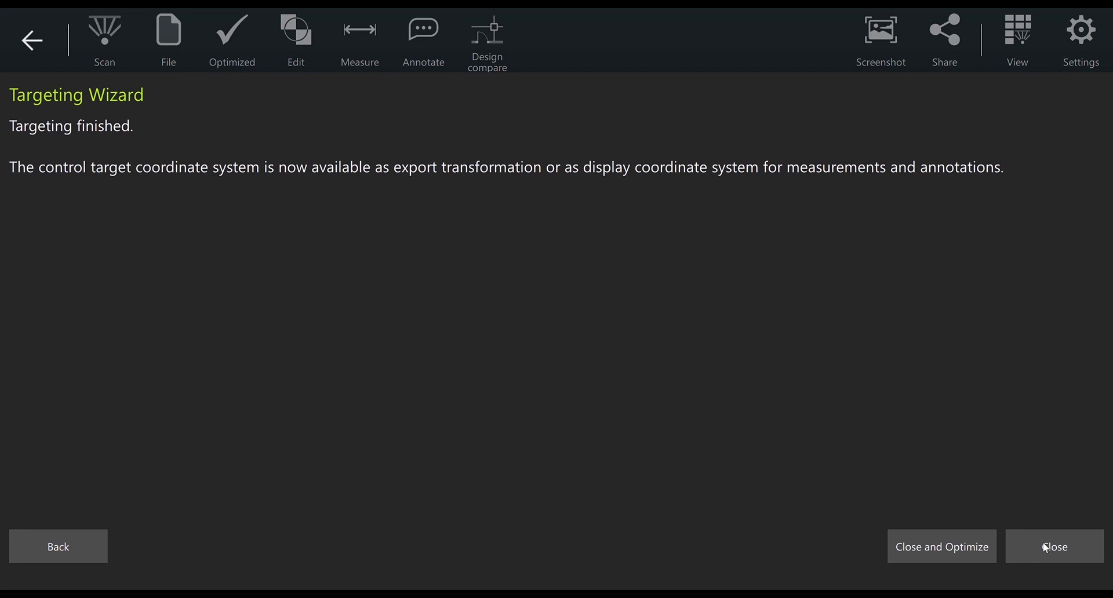
{"action": "left_click", "coordinate": [1043, 543]}
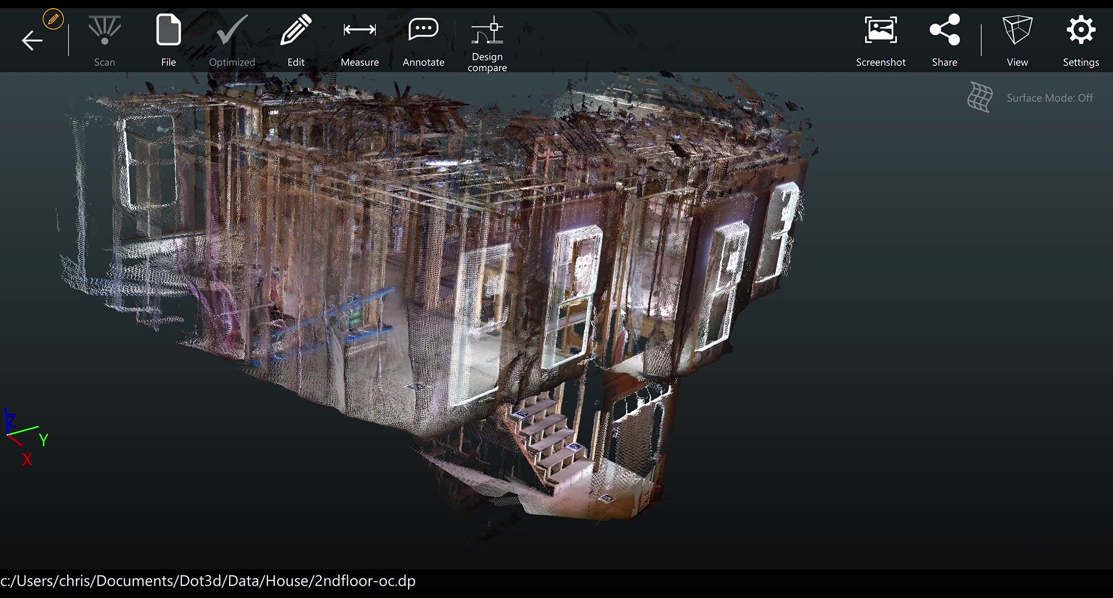
- Save the scene as 2ndfloor-oct.dp using the Control Targets output transform
{"action": "left_click", "coordinate": [167, 37]}
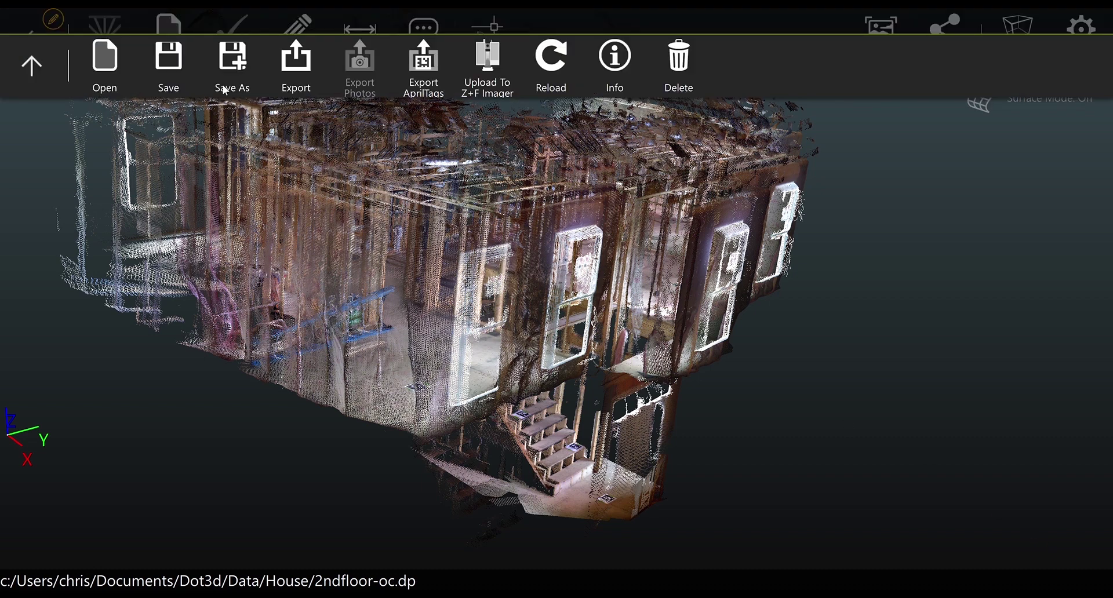
{"action": "left_click", "coordinate": [242, 71]}
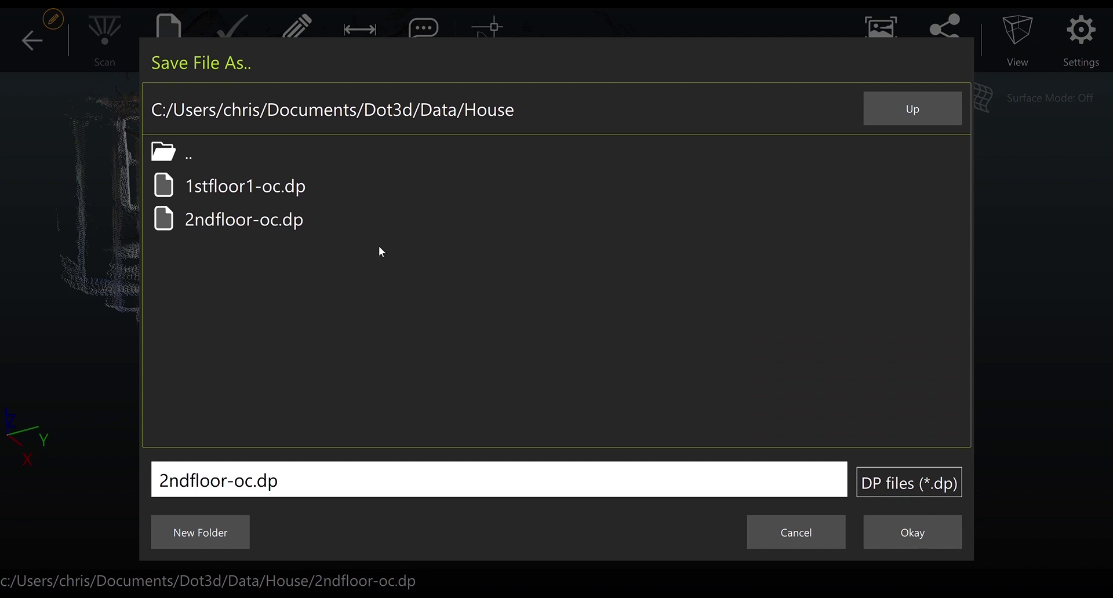
{"action": "left_click", "coordinate": [264, 484]}
{"action": "left_click", "coordinate": [255, 484]}
{"action": "type", "text": "t"}
{"action": "left_click", "coordinate": [901, 532]}
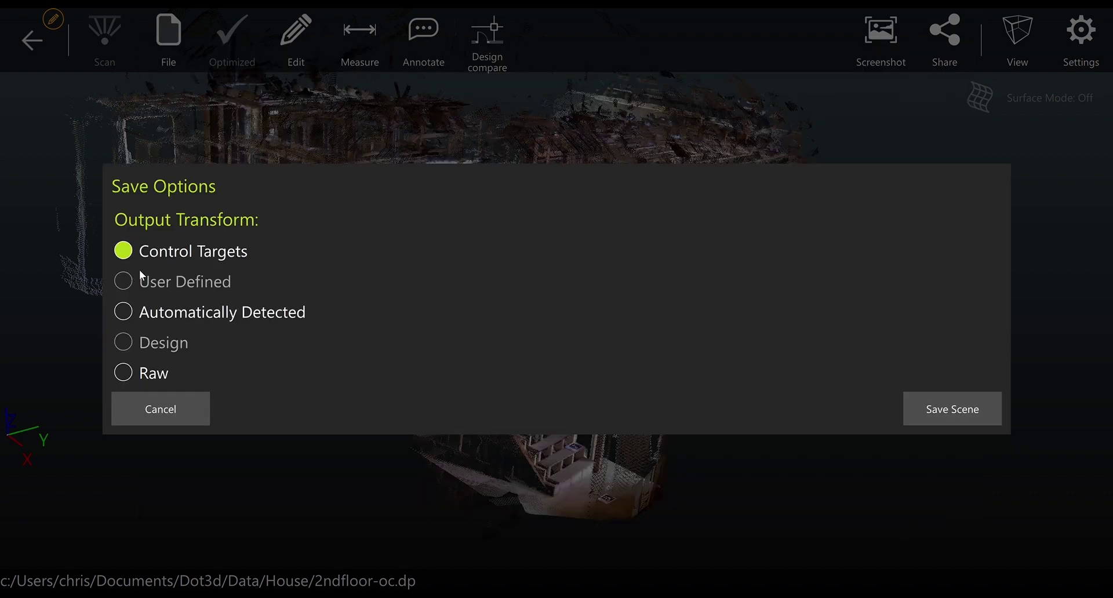
{"action": "left_click", "coordinate": [924, 410]}
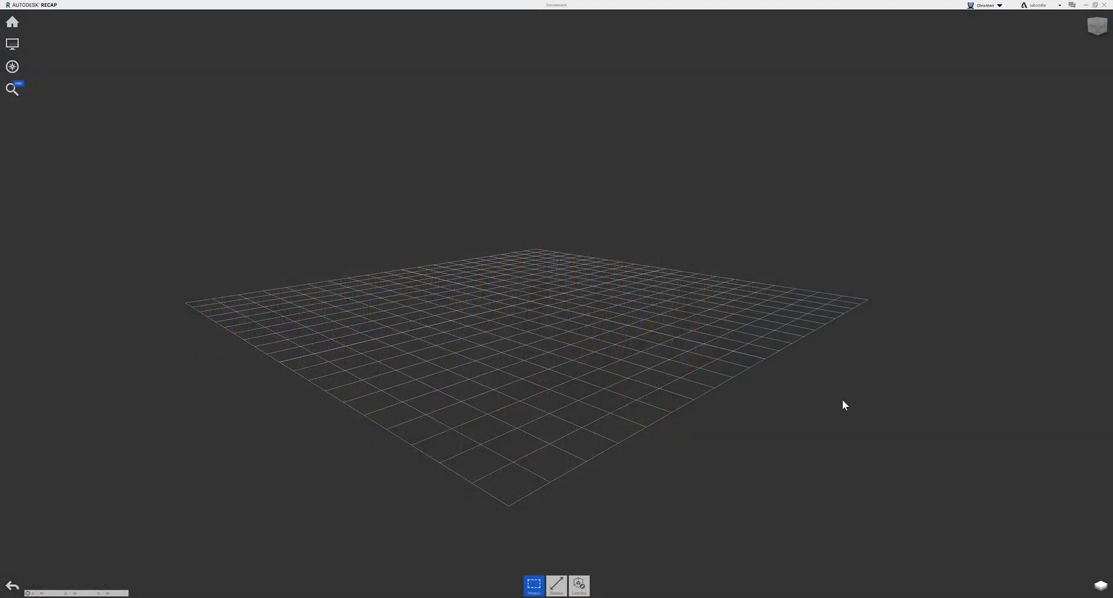
- Show both the first-floor and second-floor scans in ReCap and zoom in on the stacked house
{"action": "mouse_move", "coordinate": [1100, 585]}
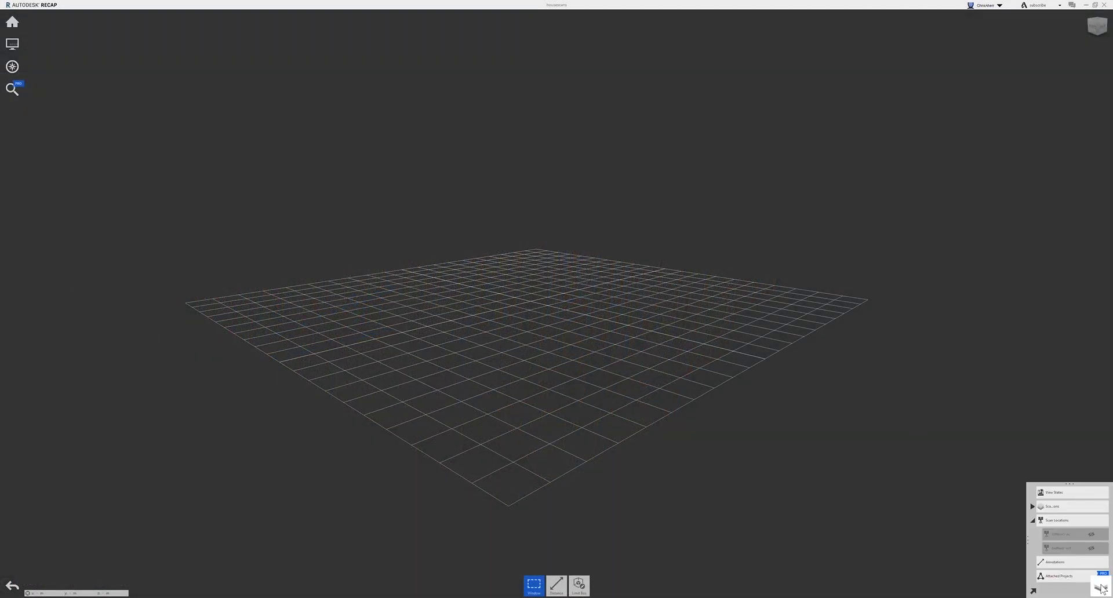
{"action": "left_click", "coordinate": [1092, 534]}
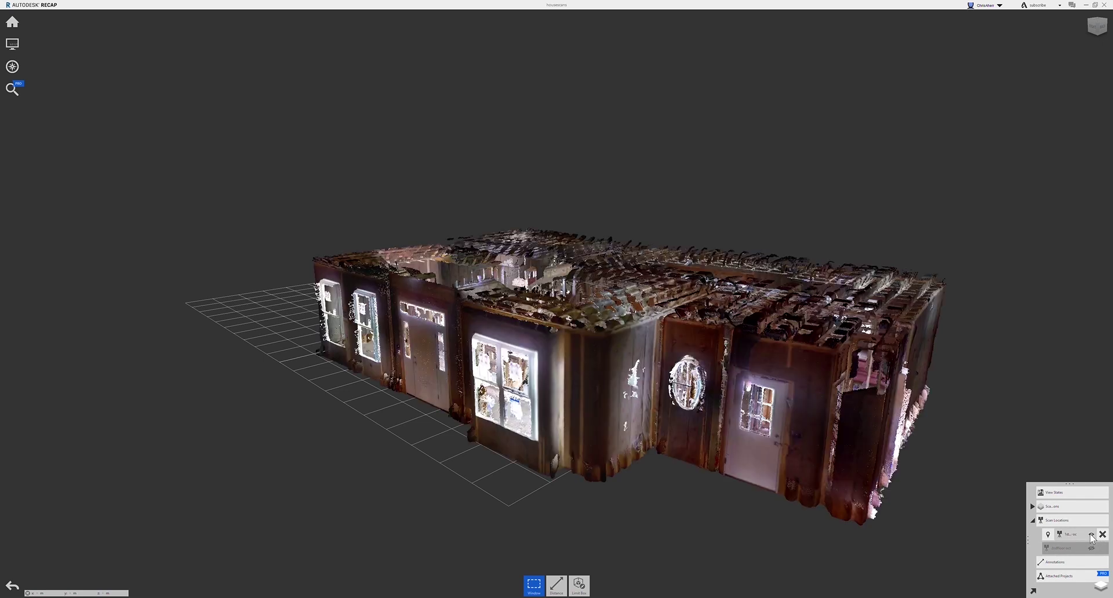
{"action": "left_click", "coordinate": [1092, 548]}
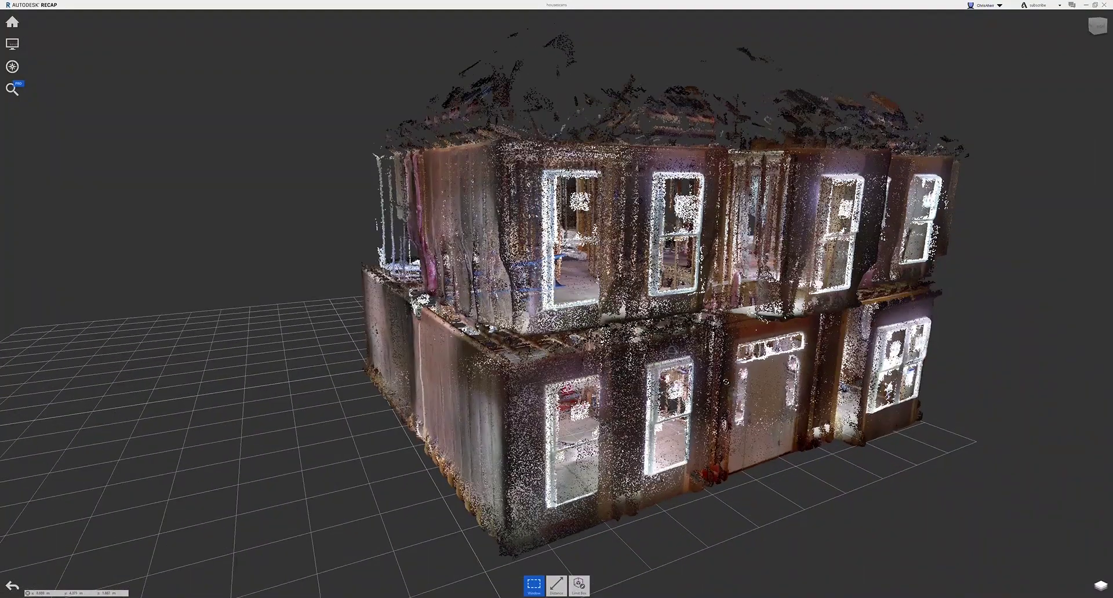
{"action": "scroll", "coordinate": [763, 460], "scroll_direction": "up", "scroll_amount": 3}
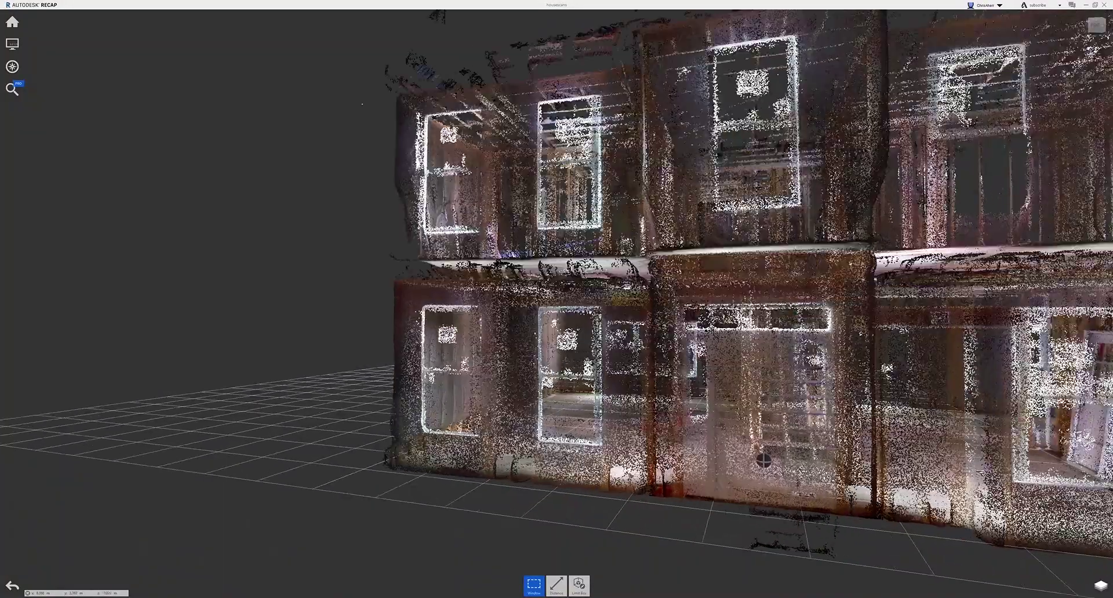